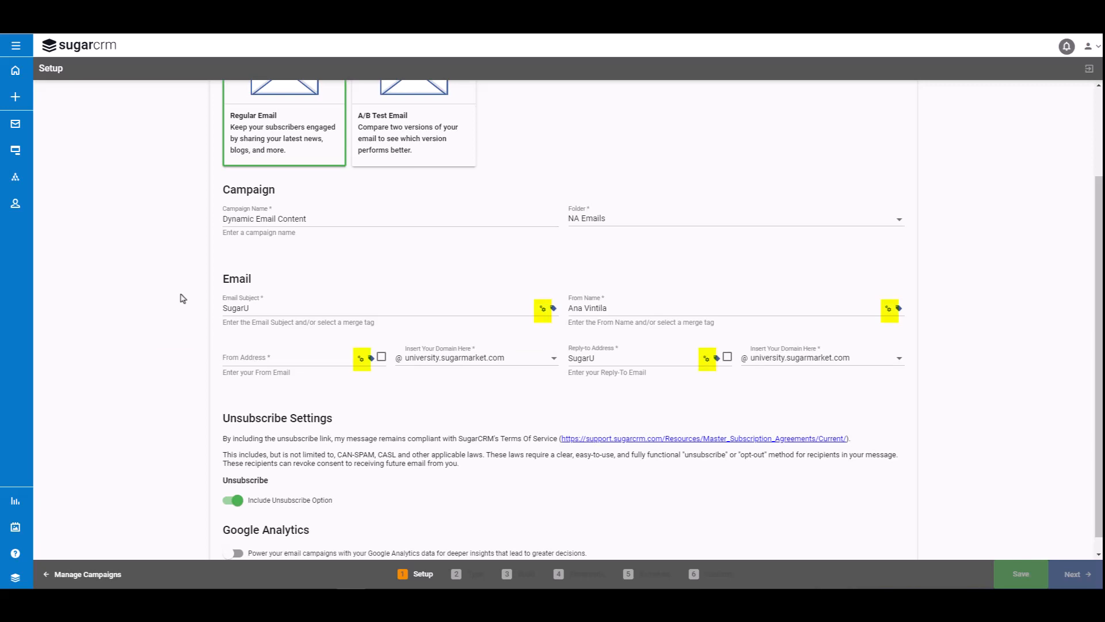
Add the existing French Speakers segment to the dynamic email subject with the subject "Bonjour" and save it.
{"action": "left_click", "coordinate": [542, 309]}
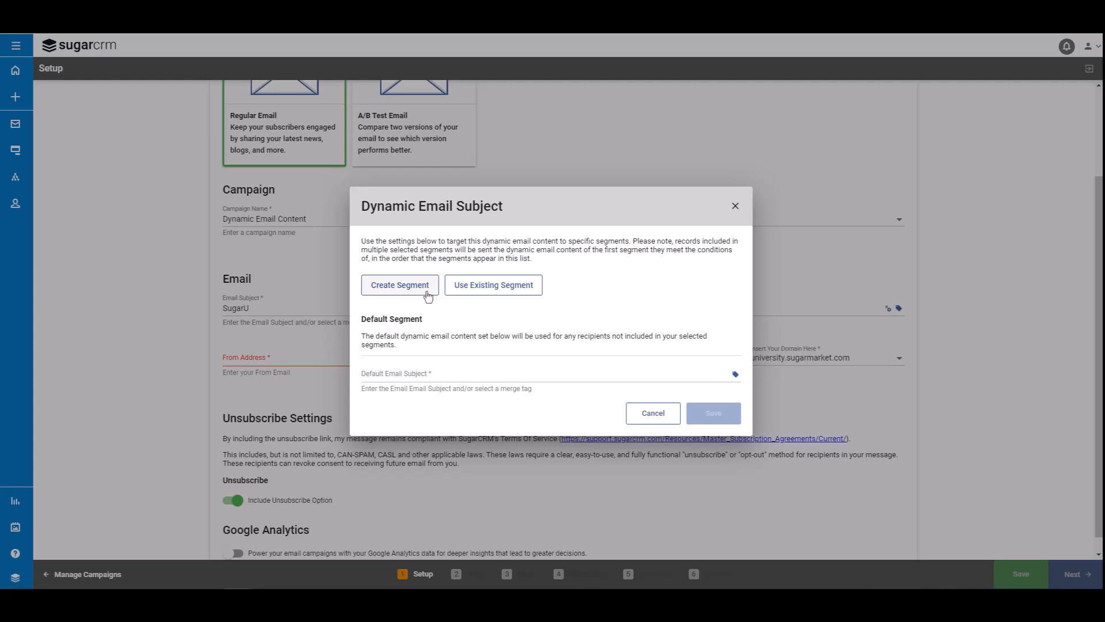
{"action": "left_click", "coordinate": [536, 293]}
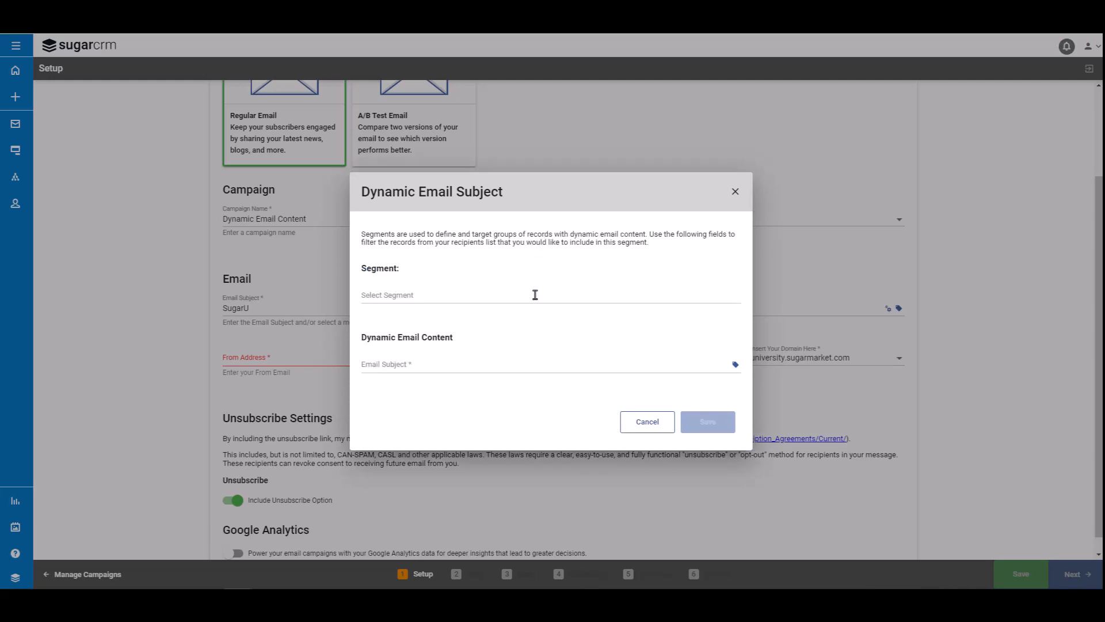
{"action": "left_click", "coordinate": [535, 295]}
{"action": "left_click", "coordinate": [495, 321]}
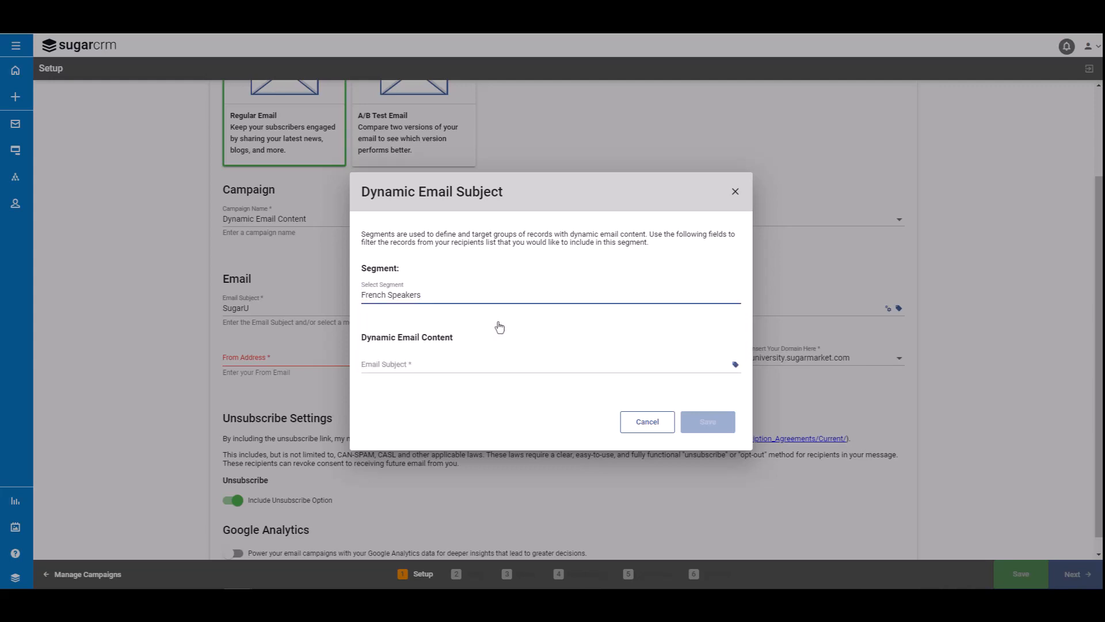
{"action": "left_click", "coordinate": [458, 365]}
{"action": "type", "text": "Bonjour"}
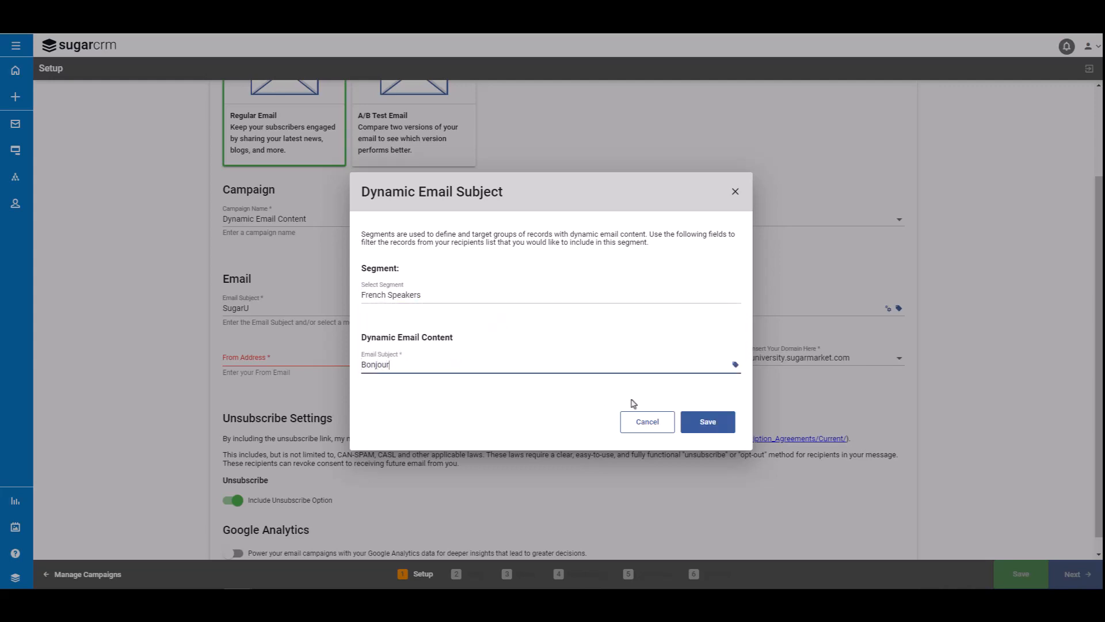
{"action": "left_click", "coordinate": [710, 429]}
Add the existing Spanish Speakers segment to the dynamic email subject with the subject "Hola" and save it.
{"action": "left_click", "coordinate": [520, 307]}
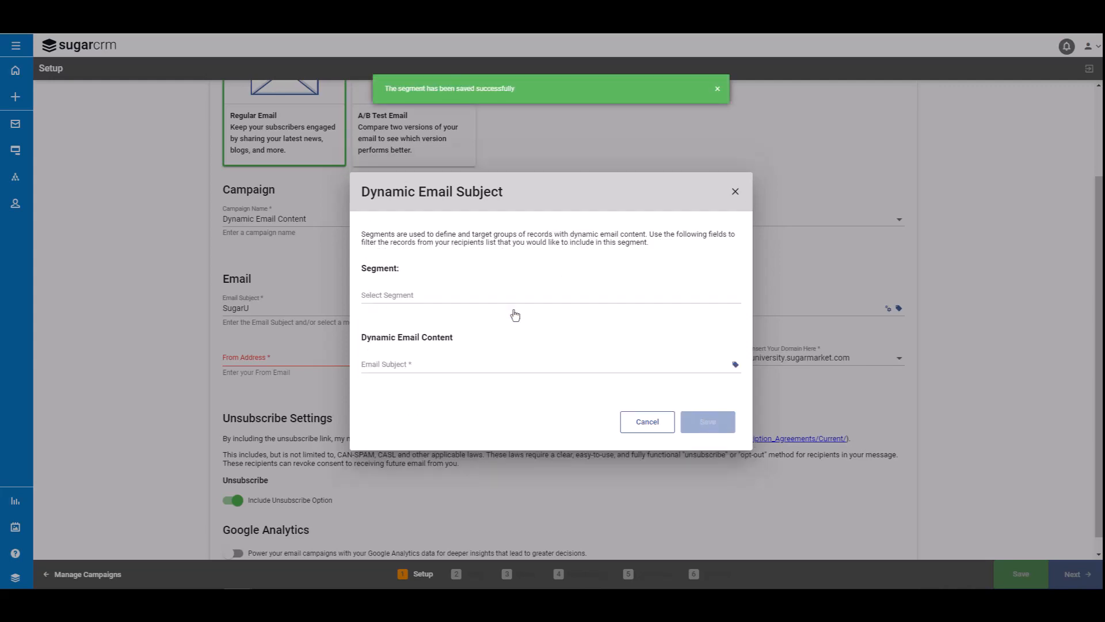
{"action": "left_click", "coordinate": [473, 296]}
{"action": "left_click", "coordinate": [451, 350]}
{"action": "left_click", "coordinate": [424, 364]}
{"action": "type", "text": "Hola!"}
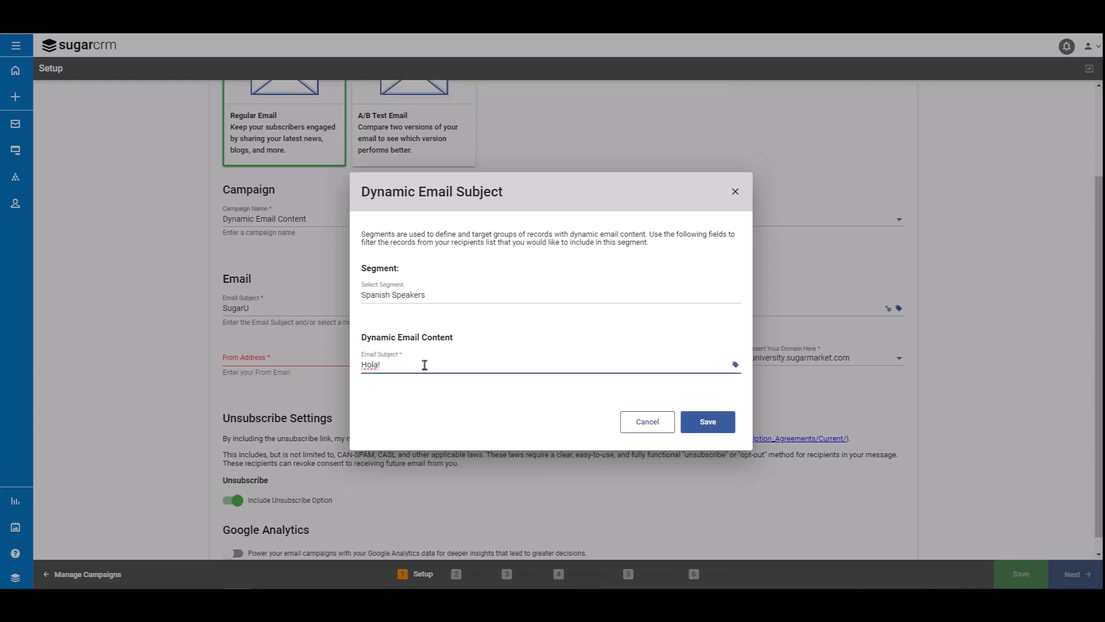
{"action": "left_click", "coordinate": [723, 426]}
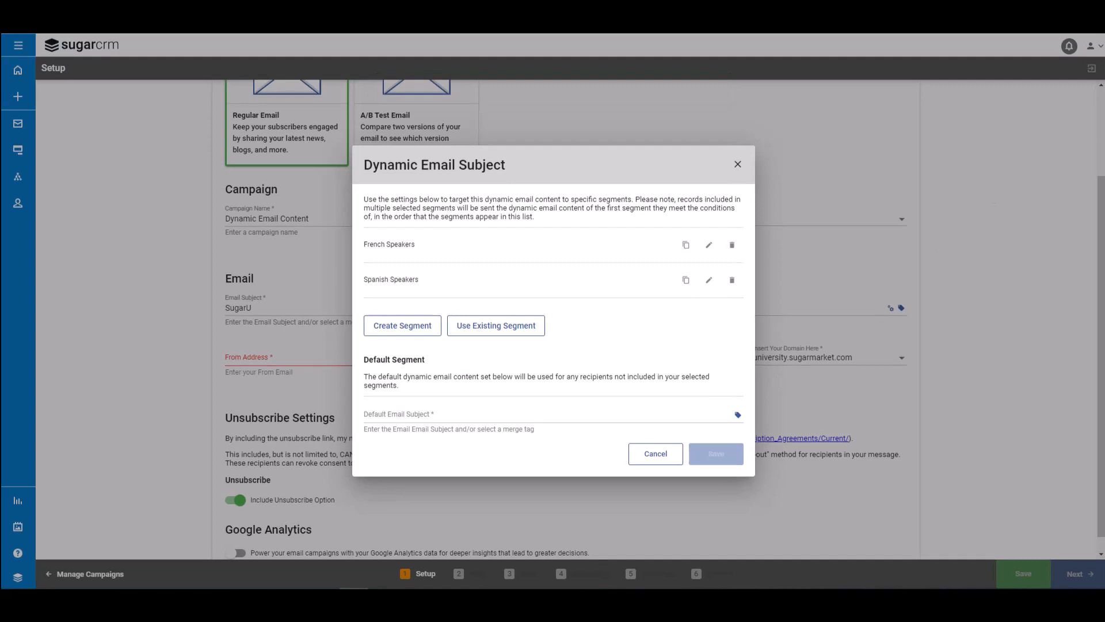
Set the default email subject to "Hello", move Spanish Speakers above French Speakers, and save the dynamic subject.
{"action": "left_click", "coordinate": [403, 415]}
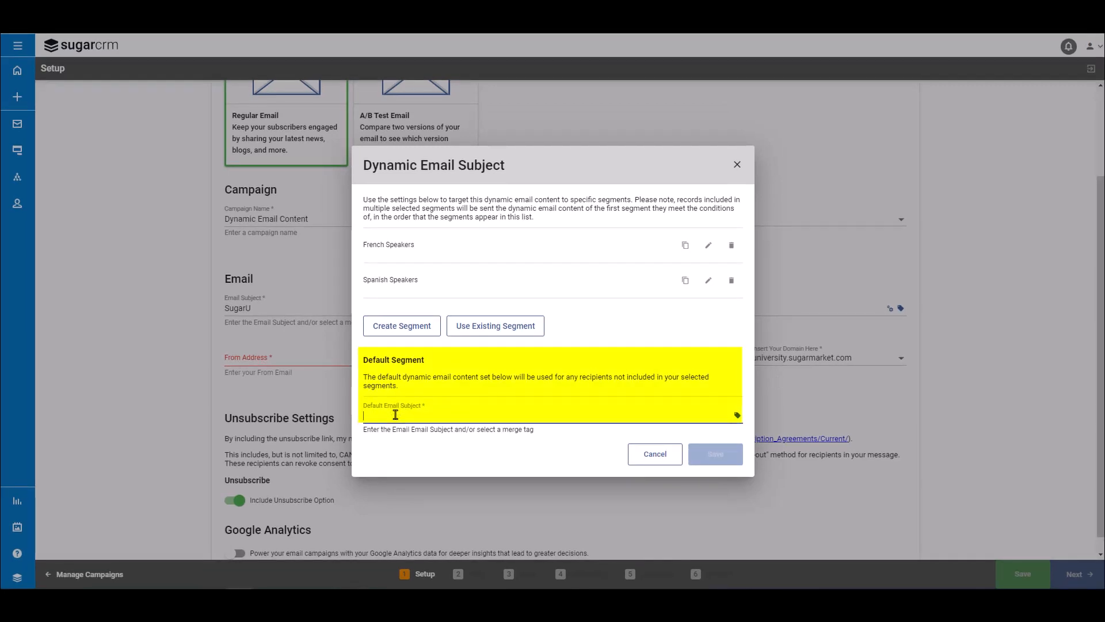
{"action": "type", "text": "Hello"}
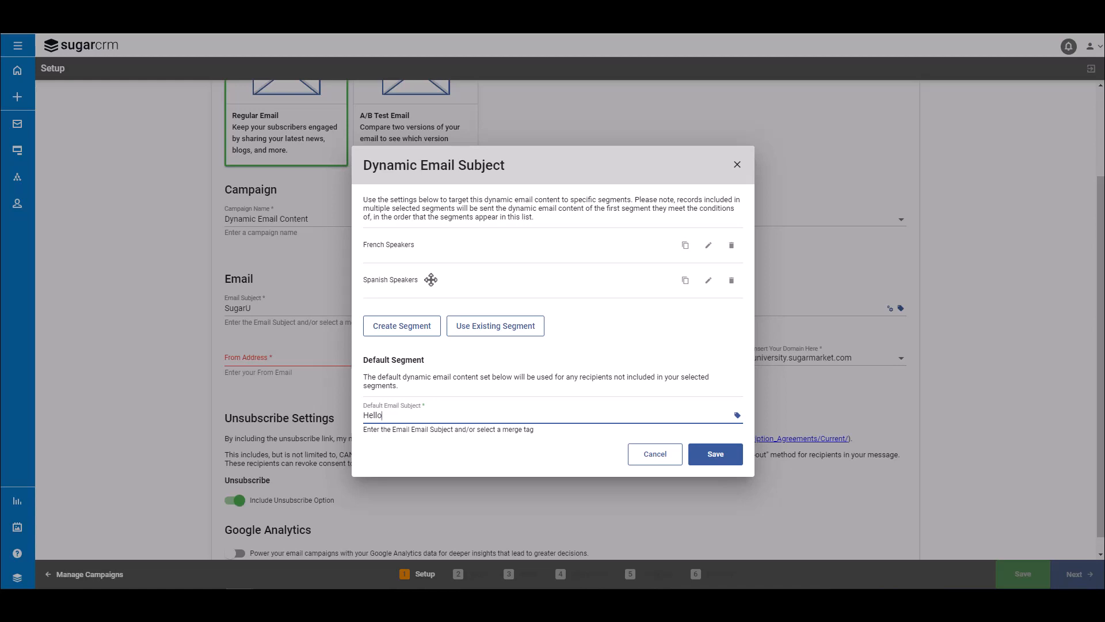
{"action": "left_click_drag", "start_coordinate": [430, 280], "coordinate": [437, 230]}
{"action": "mouse_move", "coordinate": [440, 286]}
{"action": "left_mouse_down"}
{"action": "mouse_move", "coordinate": [443, 243]}
{"action": "mouse_move", "coordinate": [439, 271]}
{"action": "left_mouse_up"}
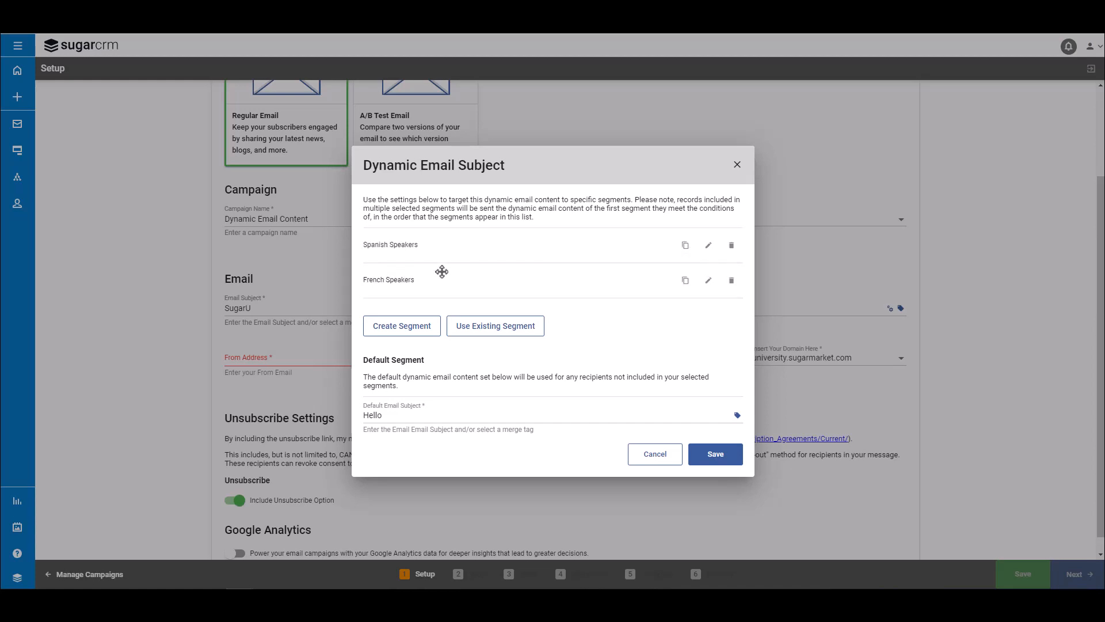
{"action": "left_click", "coordinate": [714, 456]}
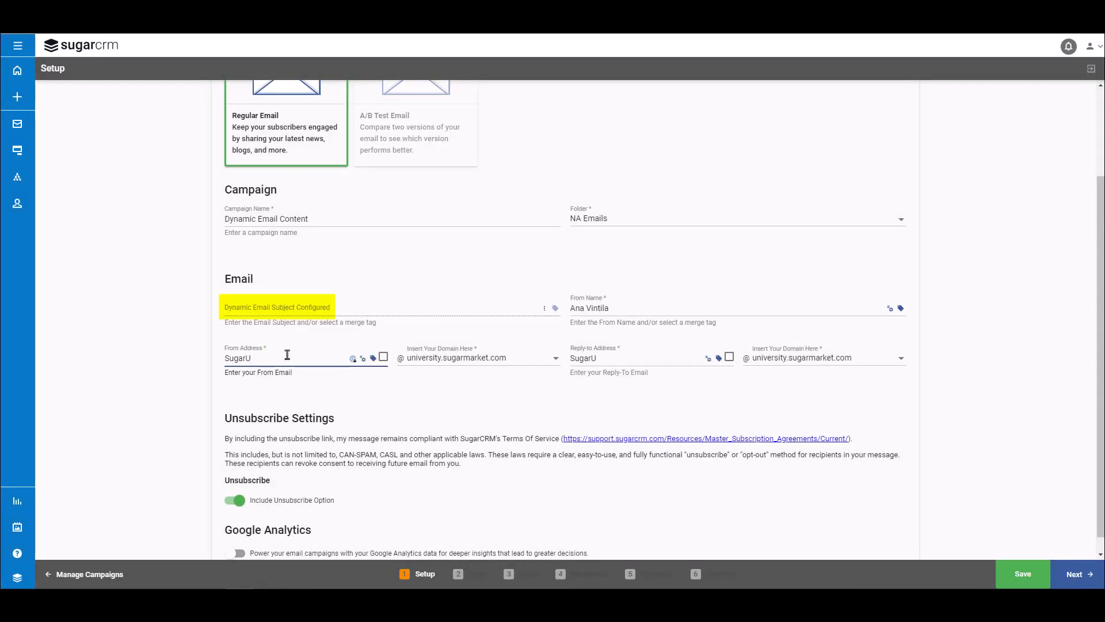
Set the campaign's From Address to SugarU.
{"action": "left_click", "coordinate": [287, 354]}
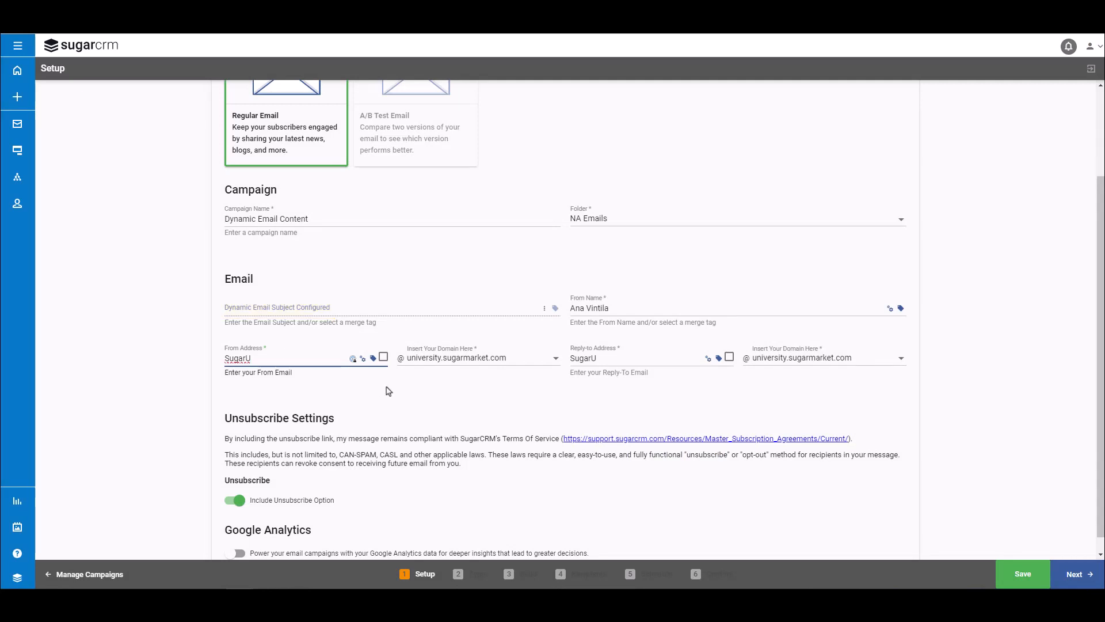
{"action": "left_click", "coordinate": [419, 398]}
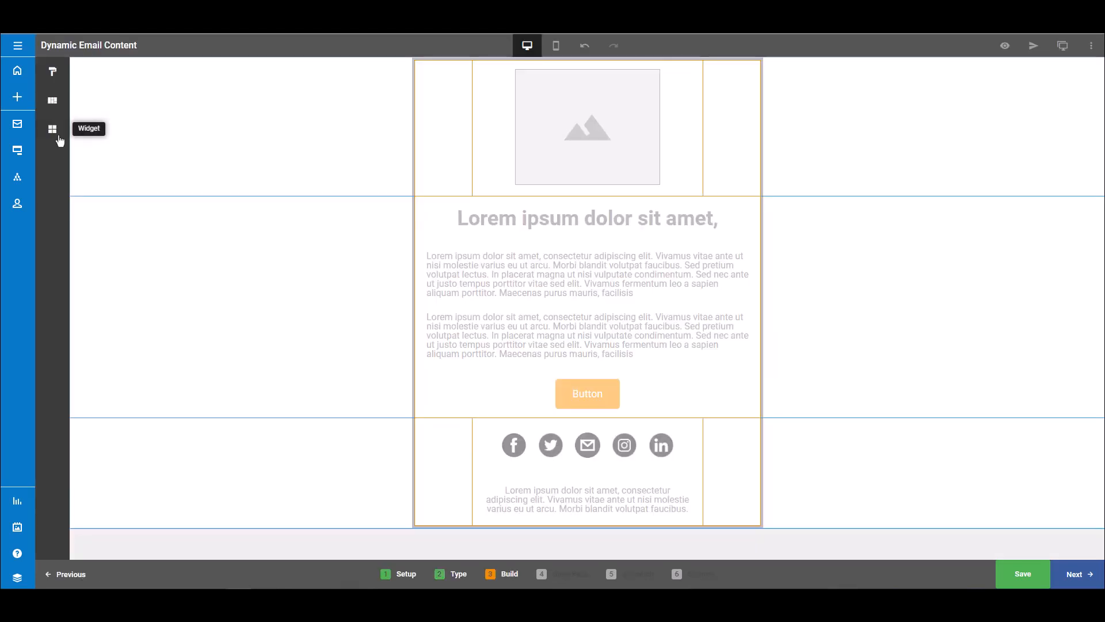
Insert a Dynamic Image element between the top image placeholder and the heading of the email.
{"action": "left_click", "coordinate": [52, 129]}
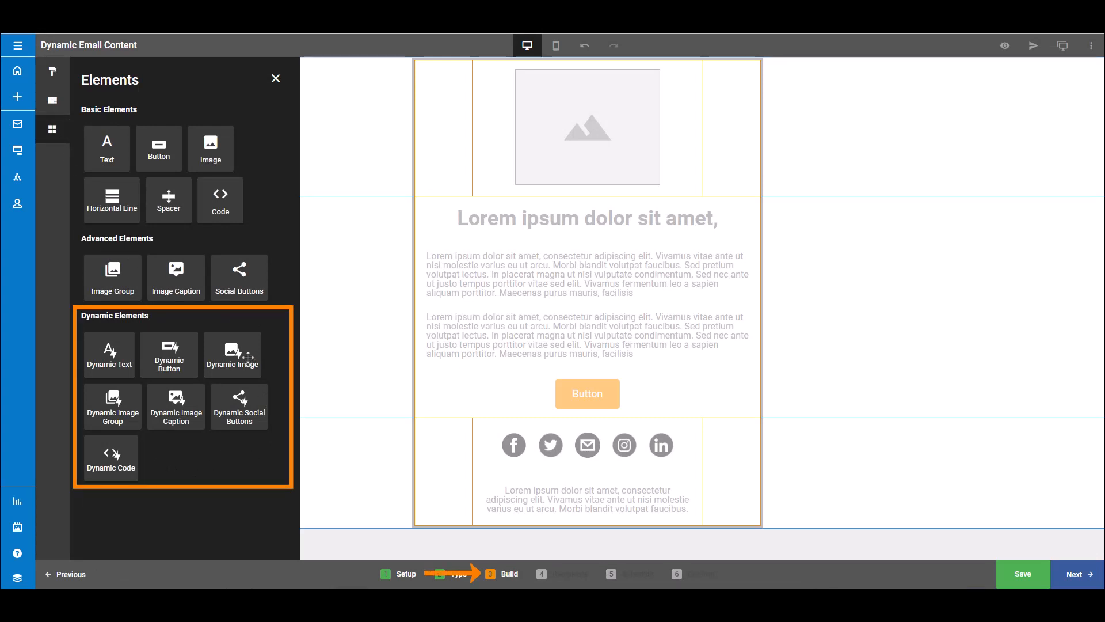
{"action": "left_click_drag", "start_coordinate": [233, 352], "coordinate": [587, 206]}
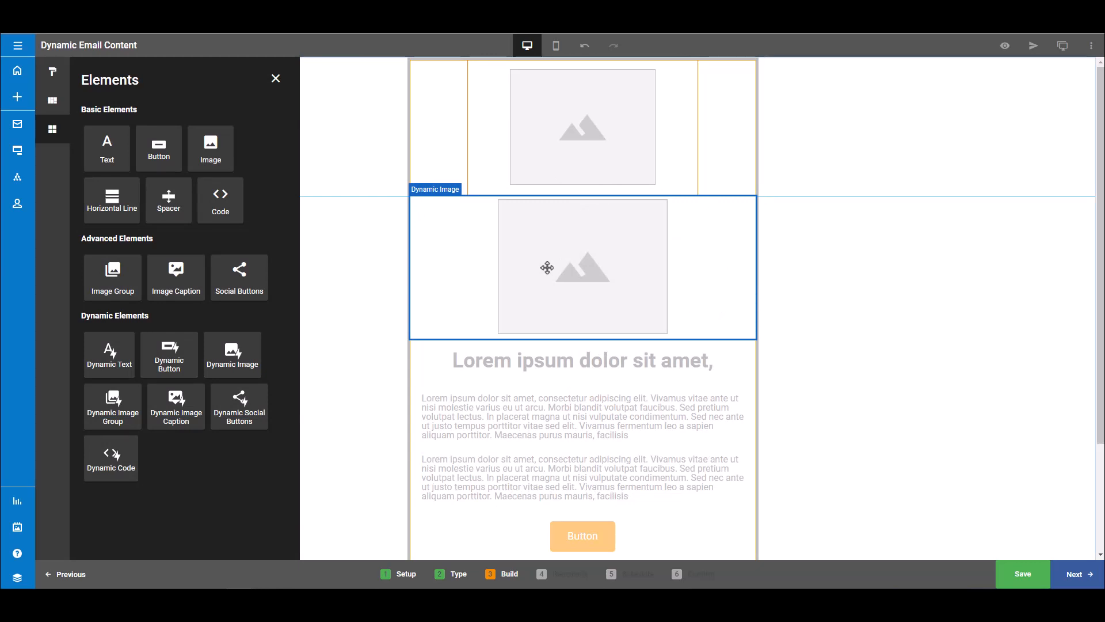
Add the existing French Speakers segment to the new dynamic image's segment settings and save it.
{"action": "scroll", "coordinate": [540, 270], "scroll_direction": "down", "scroll_amount": 1}
{"action": "left_click", "coordinate": [518, 267]}
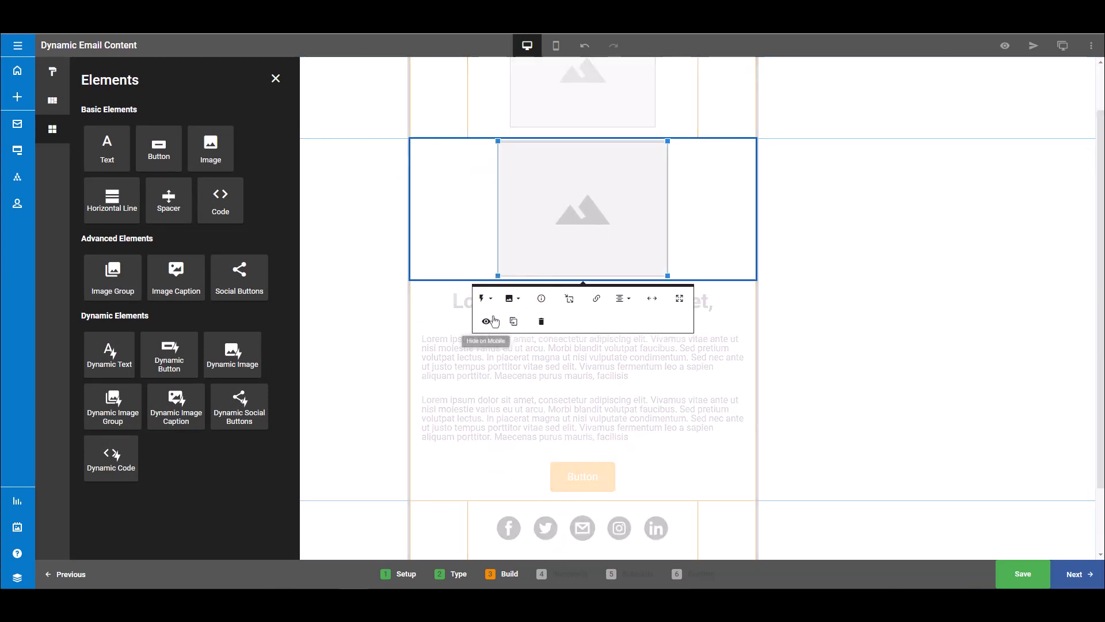
{"action": "left_click", "coordinate": [484, 298]}
{"action": "left_click", "coordinate": [492, 355]}
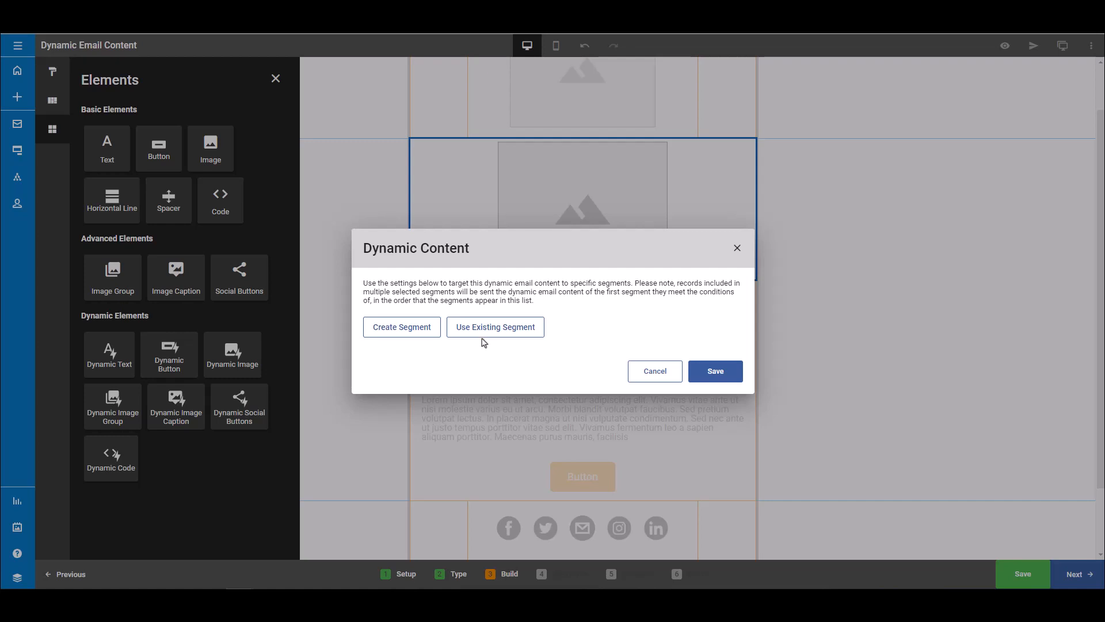
{"action": "left_click", "coordinate": [482, 338]}
{"action": "left_click", "coordinate": [474, 331]}
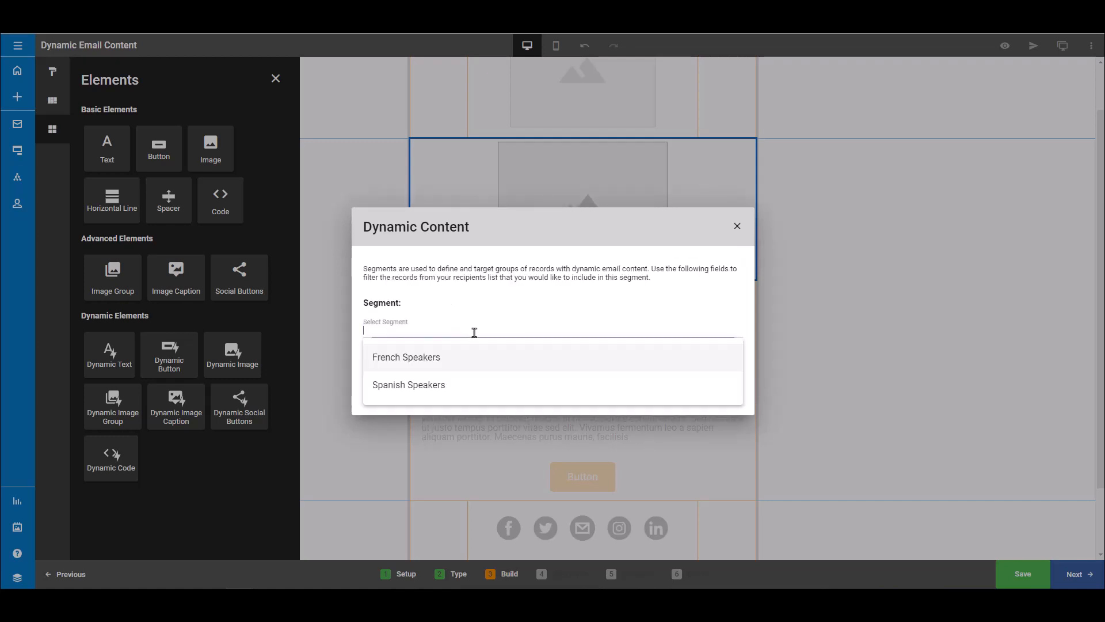
{"action": "left_click", "coordinate": [443, 356]}
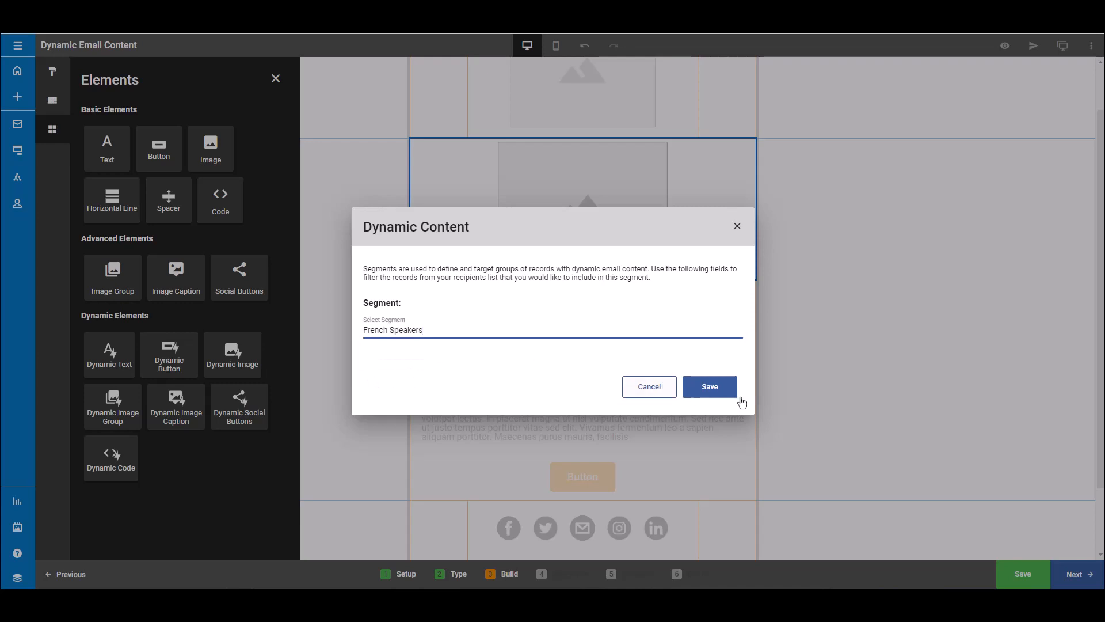
{"action": "left_click", "coordinate": [720, 388]}
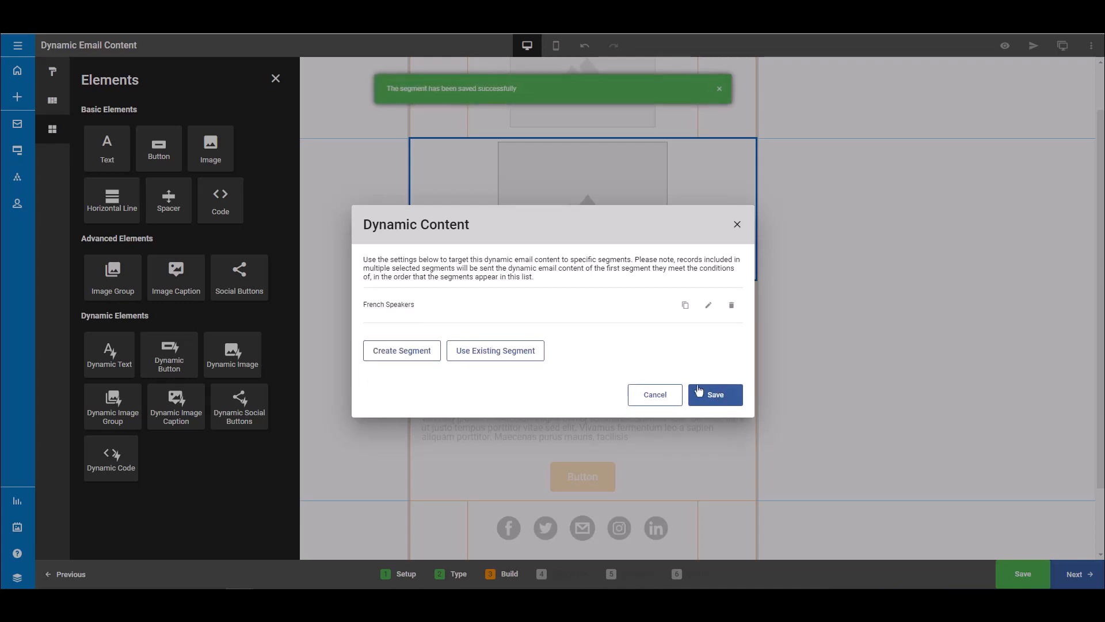
Add the existing Spanish Speakers segment to the dynamic image and save its dynamic content settings.
{"action": "left_click", "coordinate": [525, 354]}
{"action": "left_click", "coordinate": [484, 332]}
{"action": "left_click", "coordinate": [452, 380]}
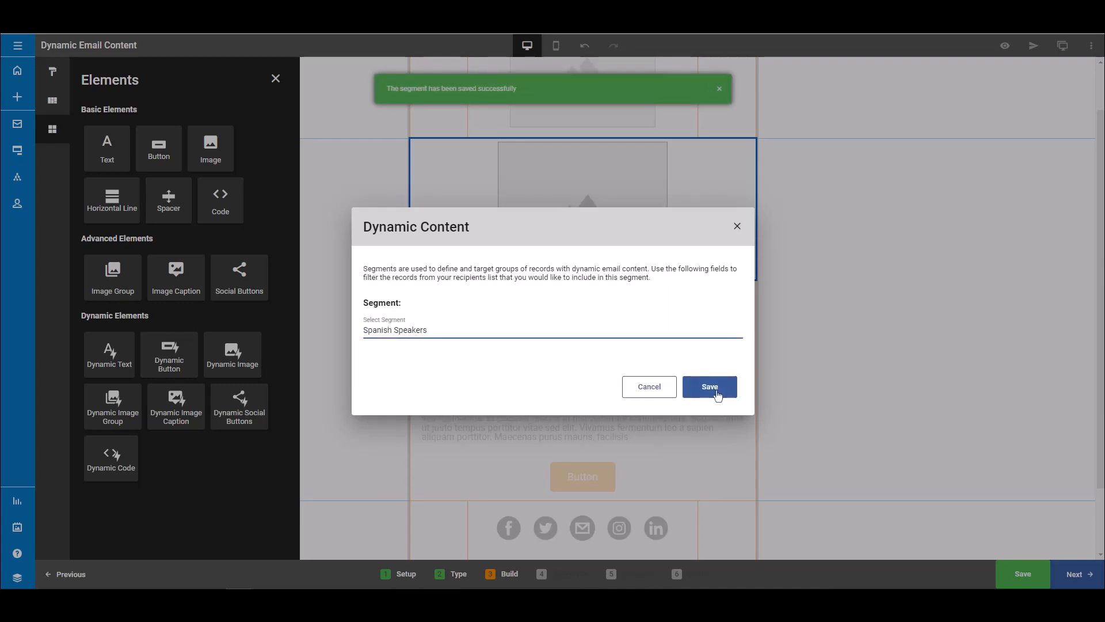
{"action": "left_click", "coordinate": [712, 386]}
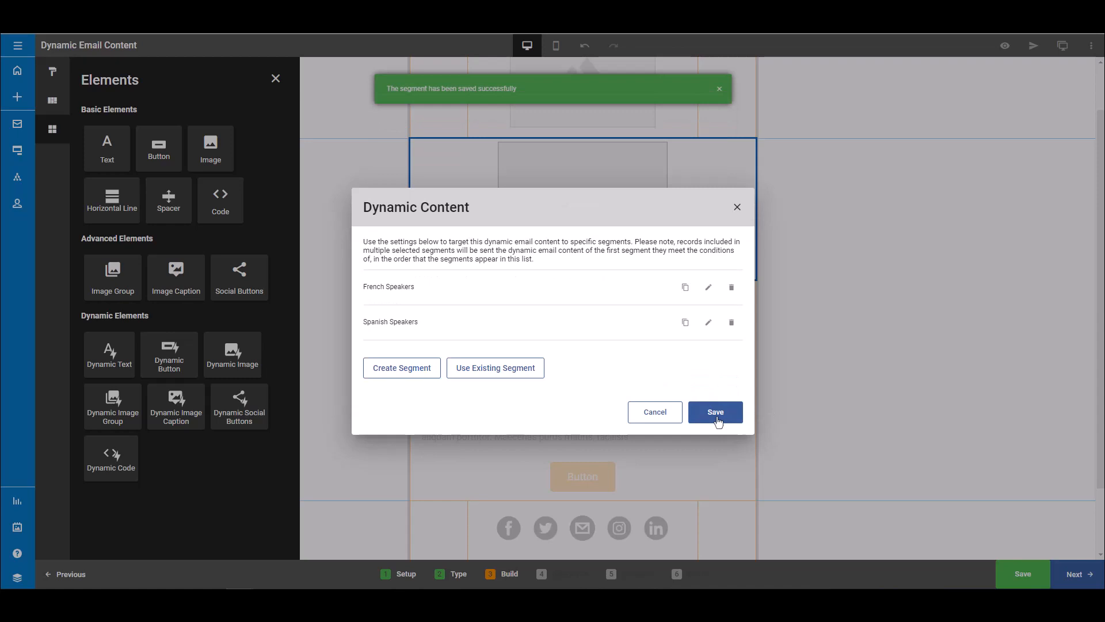
{"action": "left_click", "coordinate": [715, 412]}
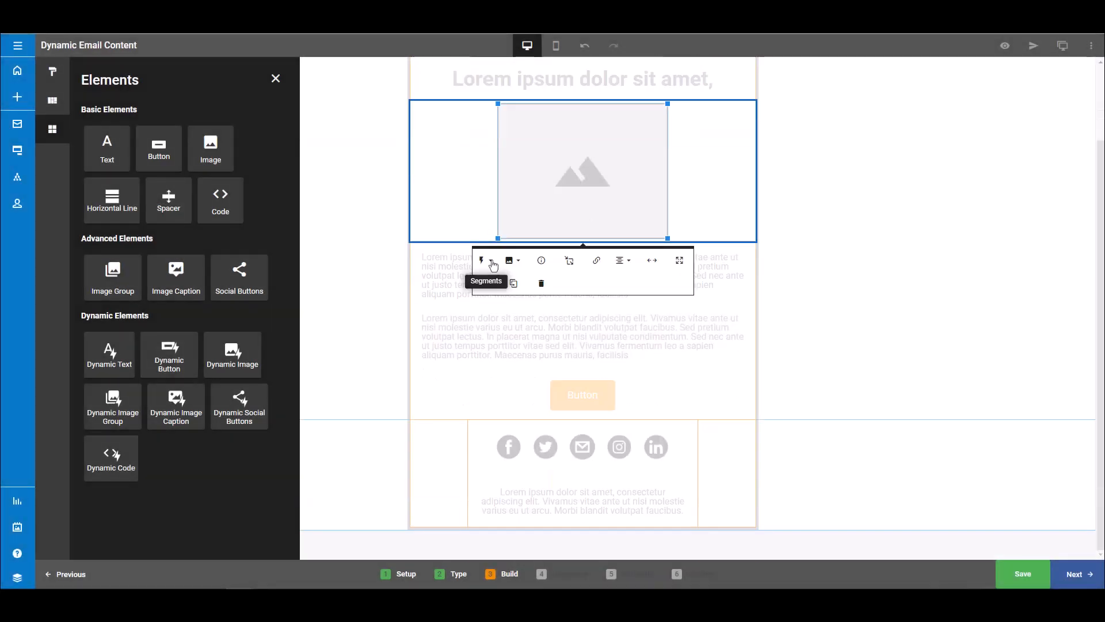
Set the dynamic image for the French Speakers segment to -bonjour-.jpg from the asset library.
{"action": "left_click", "coordinate": [490, 260]}
{"action": "left_click", "coordinate": [505, 291]}
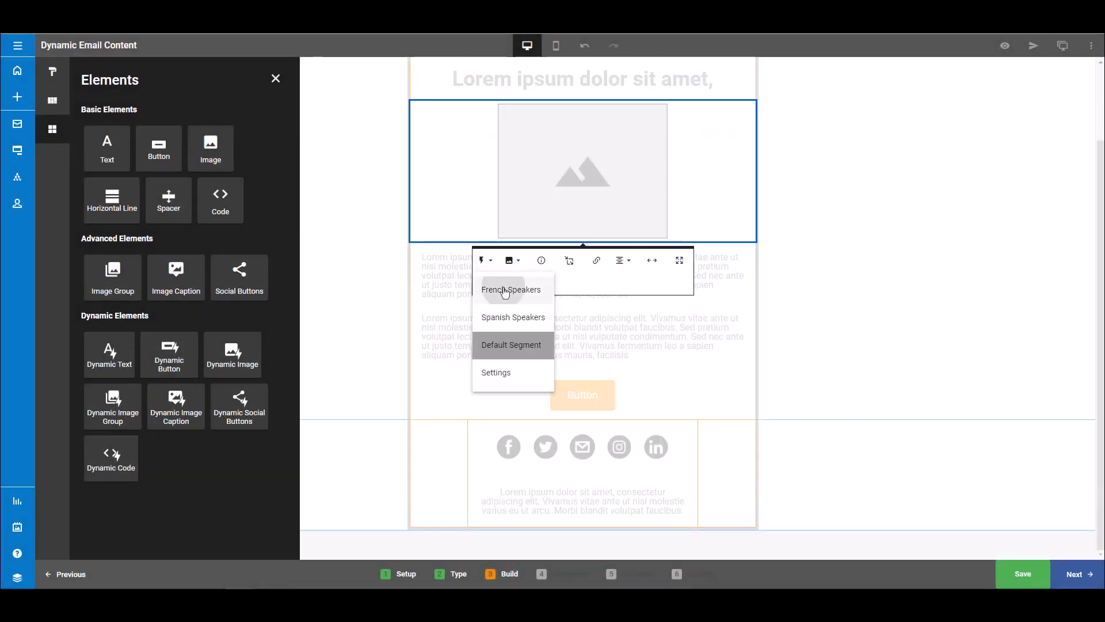
{"action": "left_click", "coordinate": [517, 261]}
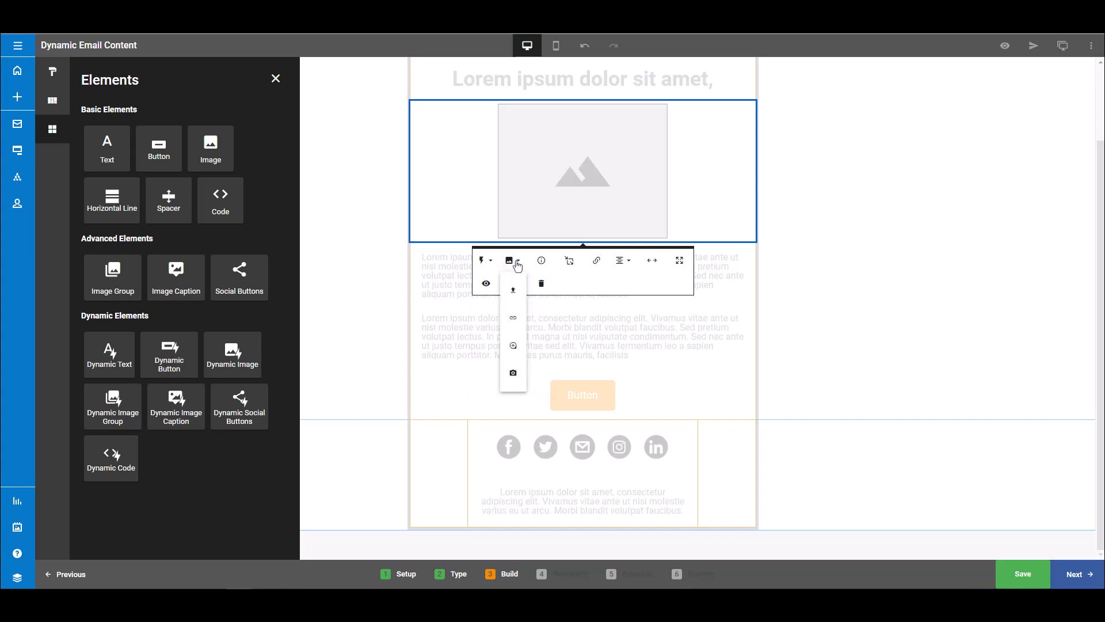
{"action": "left_click", "coordinate": [513, 346]}
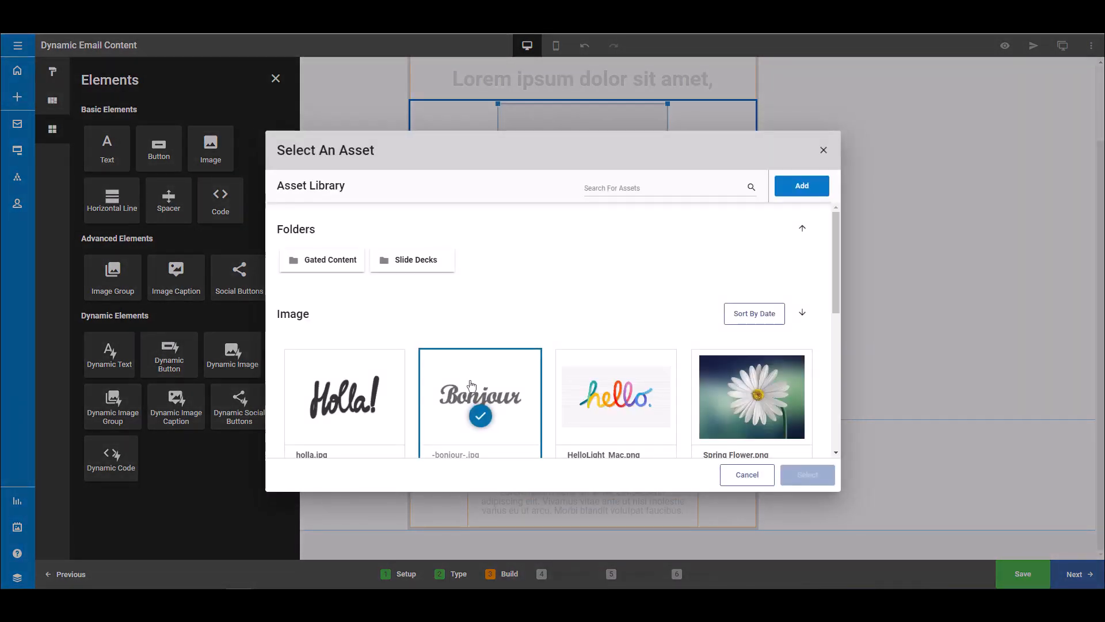
{"action": "left_click", "coordinate": [471, 384]}
{"action": "left_click", "coordinate": [812, 476]}
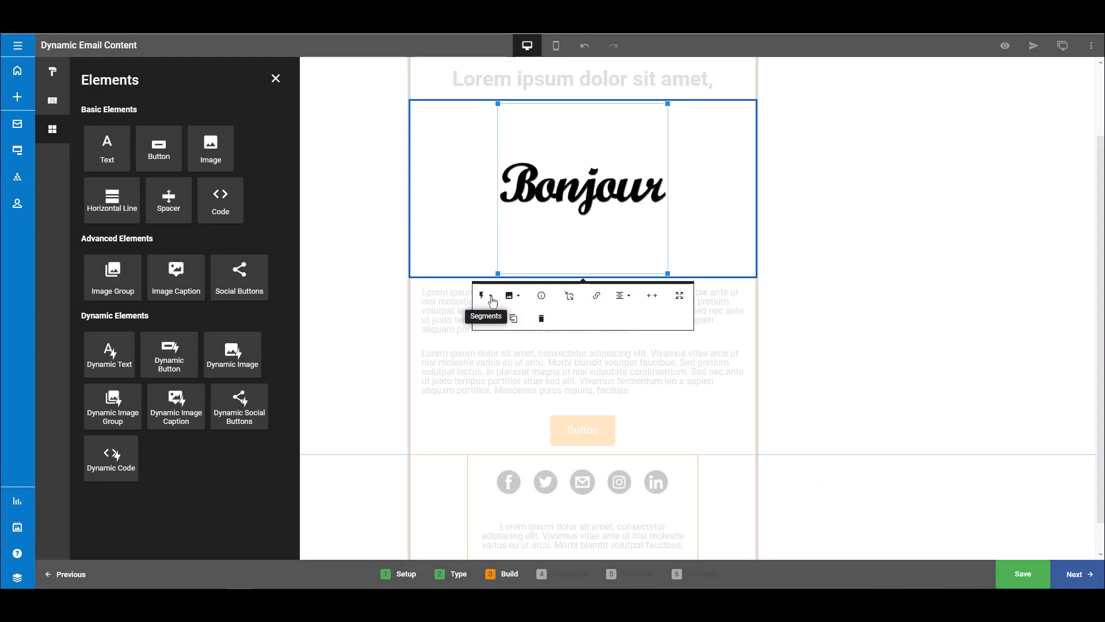
Set the dynamic image for the Default Segment to HelloLight_Mac.png from the asset library.
{"action": "left_click", "coordinate": [492, 301]}
{"action": "left_click", "coordinate": [519, 381]}
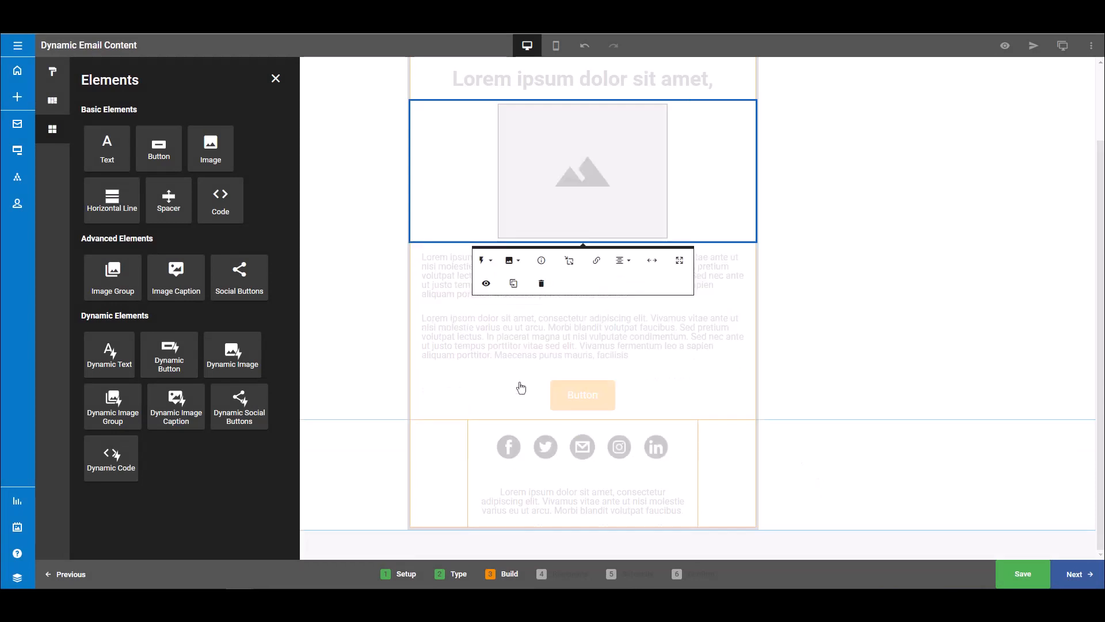
{"action": "left_click", "coordinate": [514, 266]}
{"action": "left_click", "coordinate": [513, 343]}
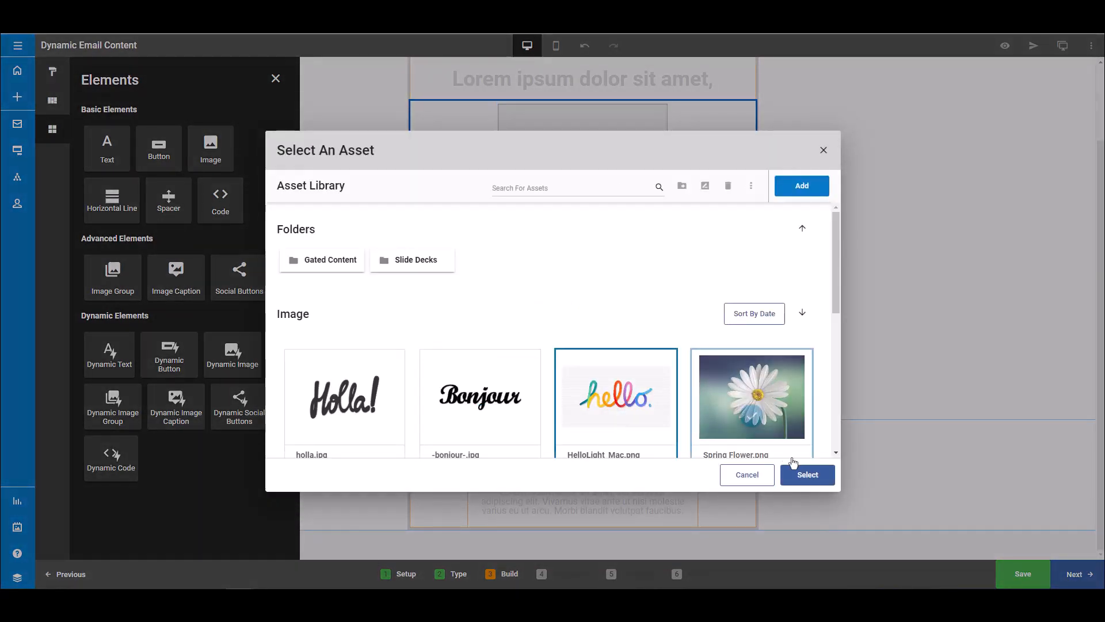
{"action": "left_click", "coordinate": [806, 476]}
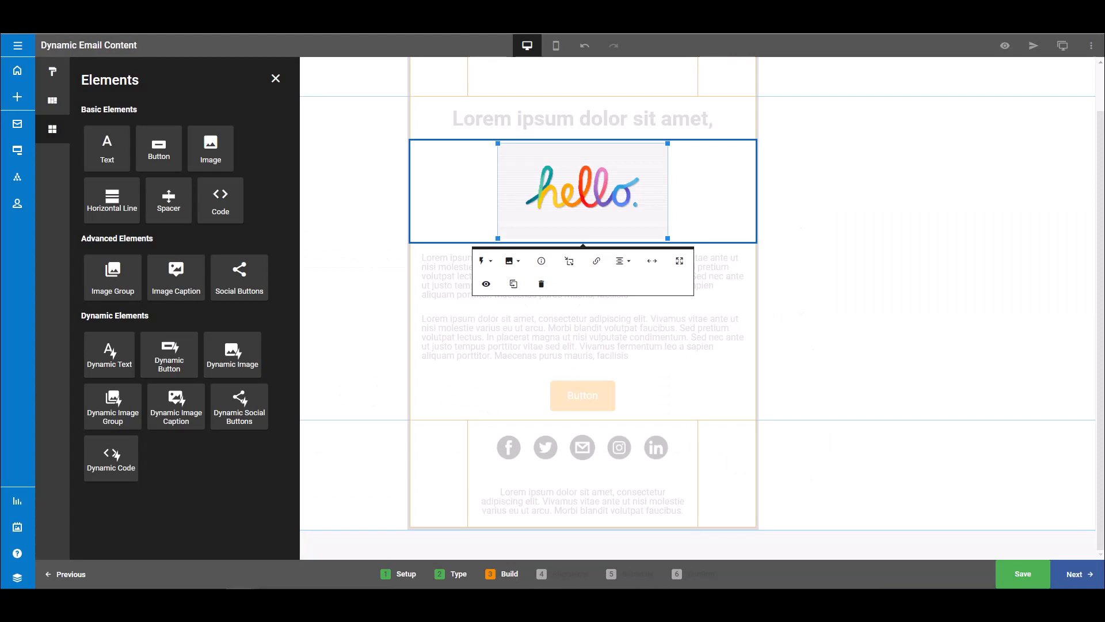
Preview the email with the Spanish Speakers variation of the dynamic image, followed by the French Speakers variation.
{"action": "left_click", "coordinate": [999, 67]}
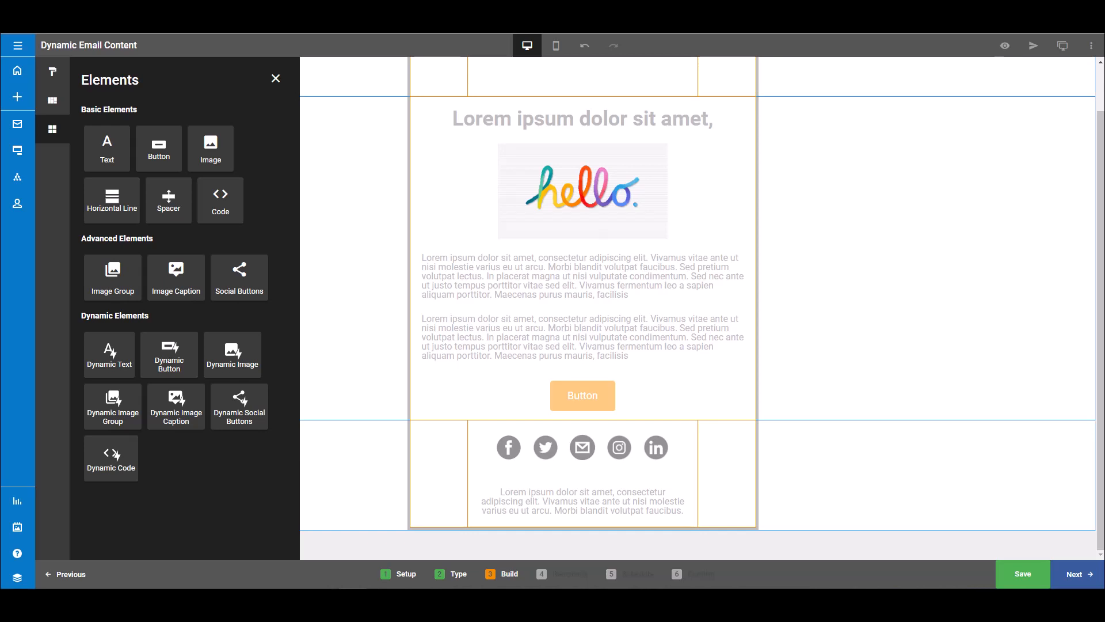
{"action": "left_click", "coordinate": [1002, 52]}
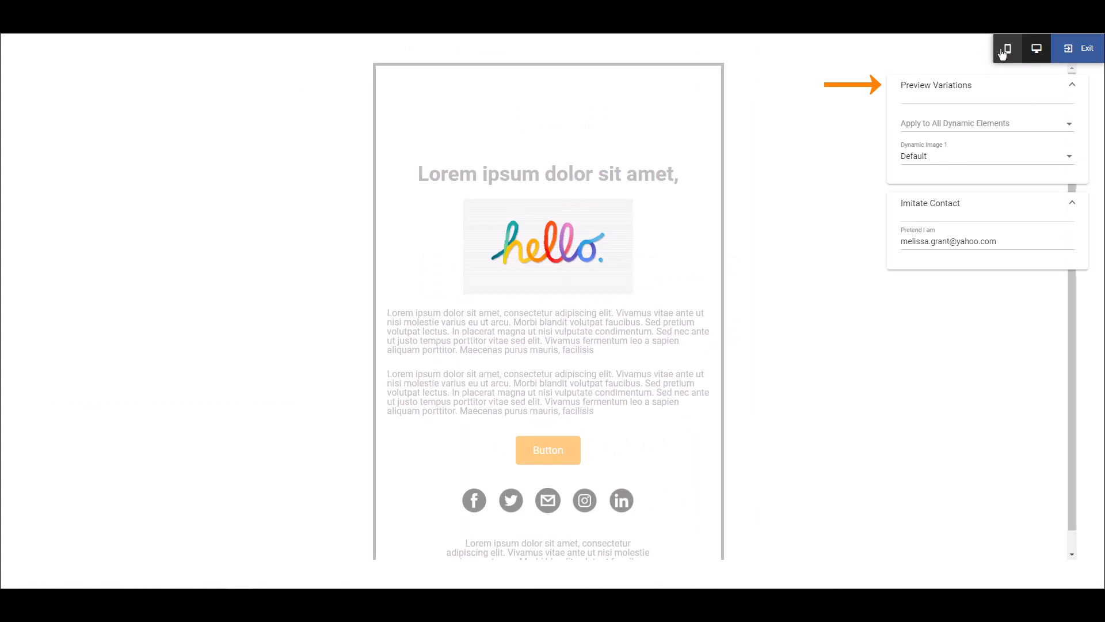
{"action": "left_click", "coordinate": [999, 155]}
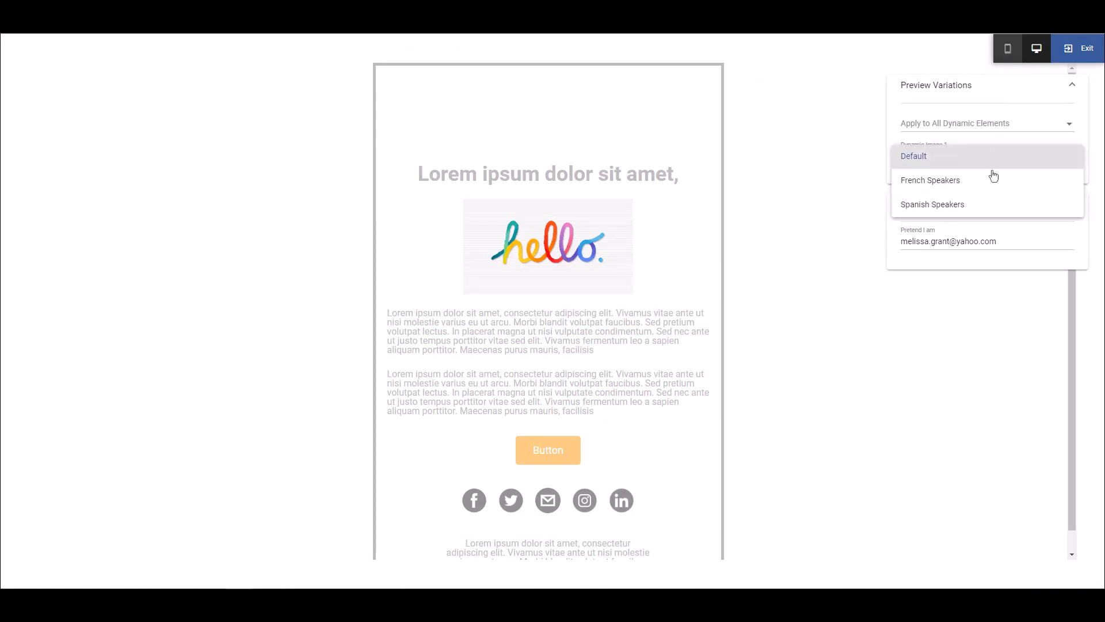
{"action": "left_click", "coordinate": [979, 206]}
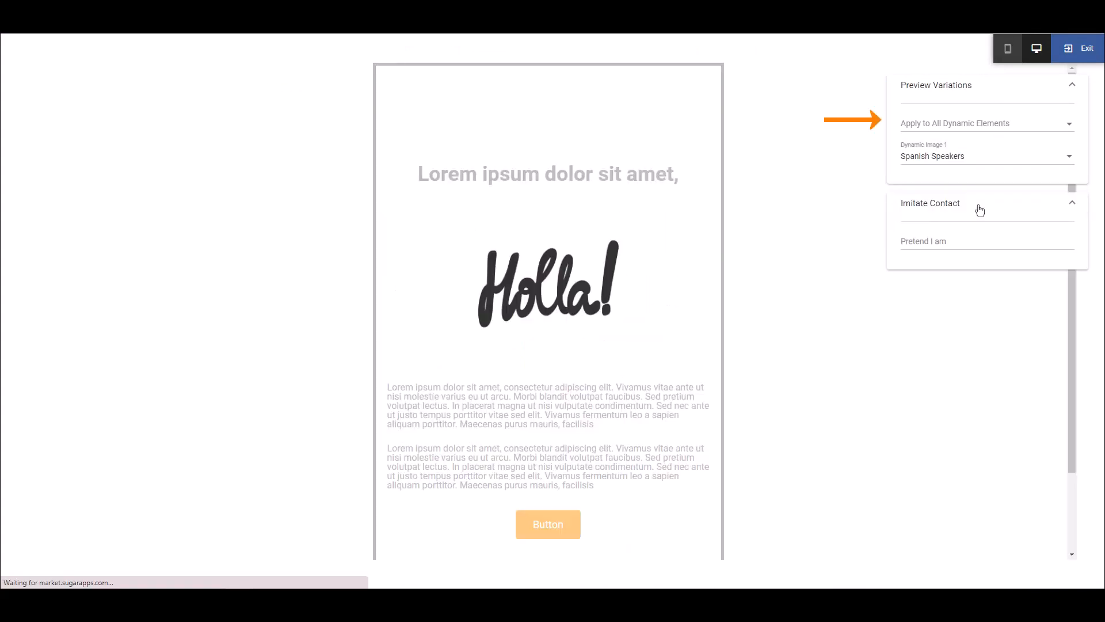
{"action": "left_click", "coordinate": [971, 159]}
{"action": "left_click", "coordinate": [960, 133]}
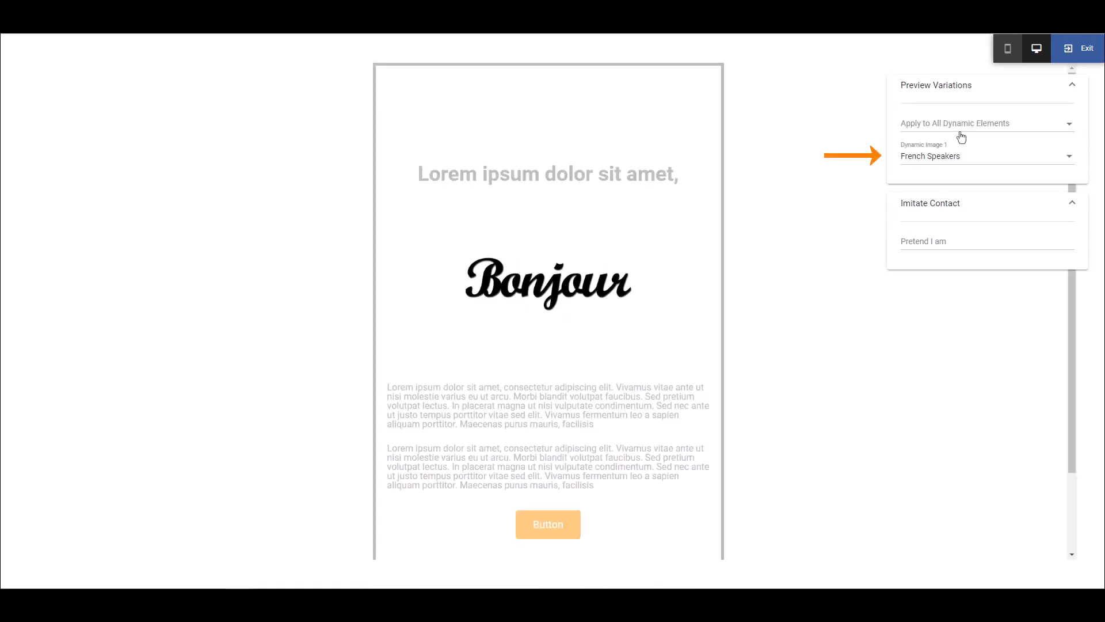
Preview the email as the second suggested contact by choosing that contact's e-mail to imitate, and exit the preview.
{"action": "left_click", "coordinate": [960, 238]}
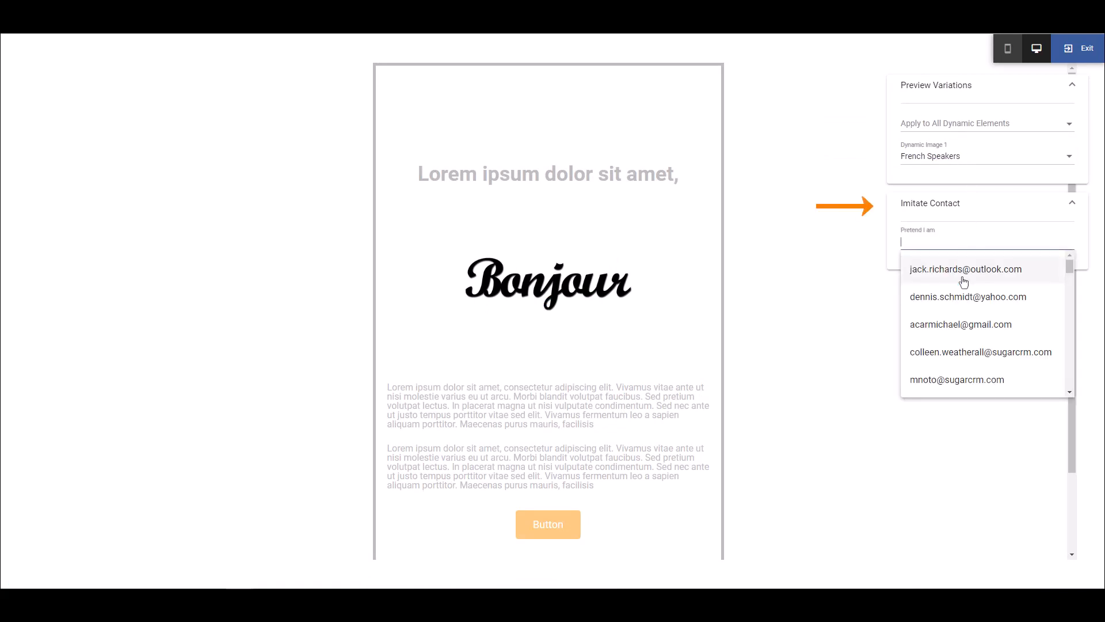
{"action": "left_click", "coordinate": [962, 299]}
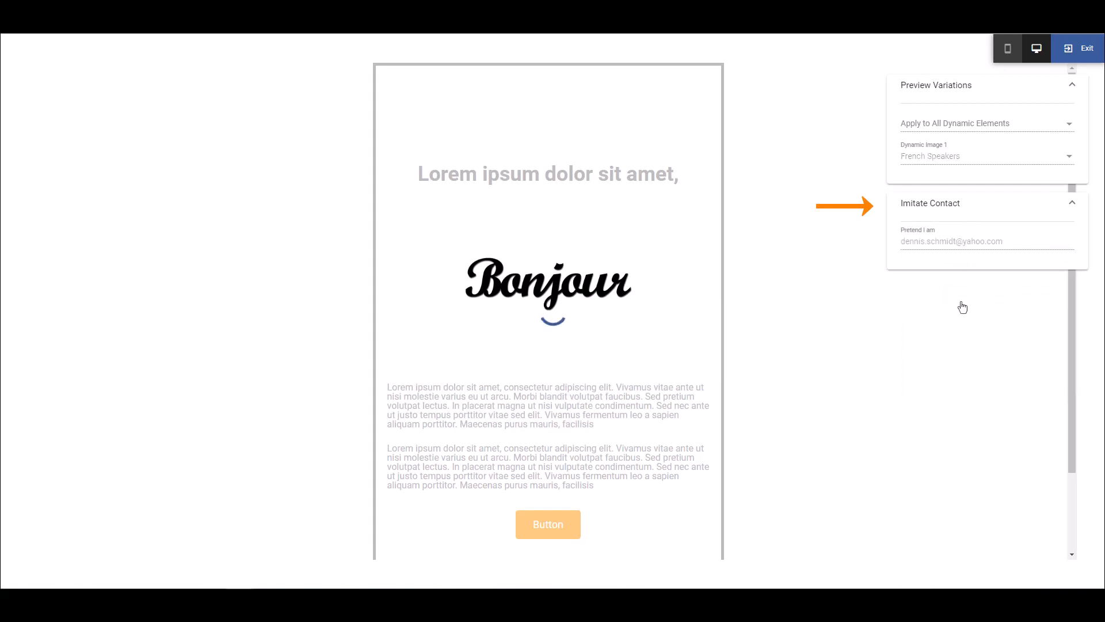
{"action": "left_click", "coordinate": [1067, 46]}
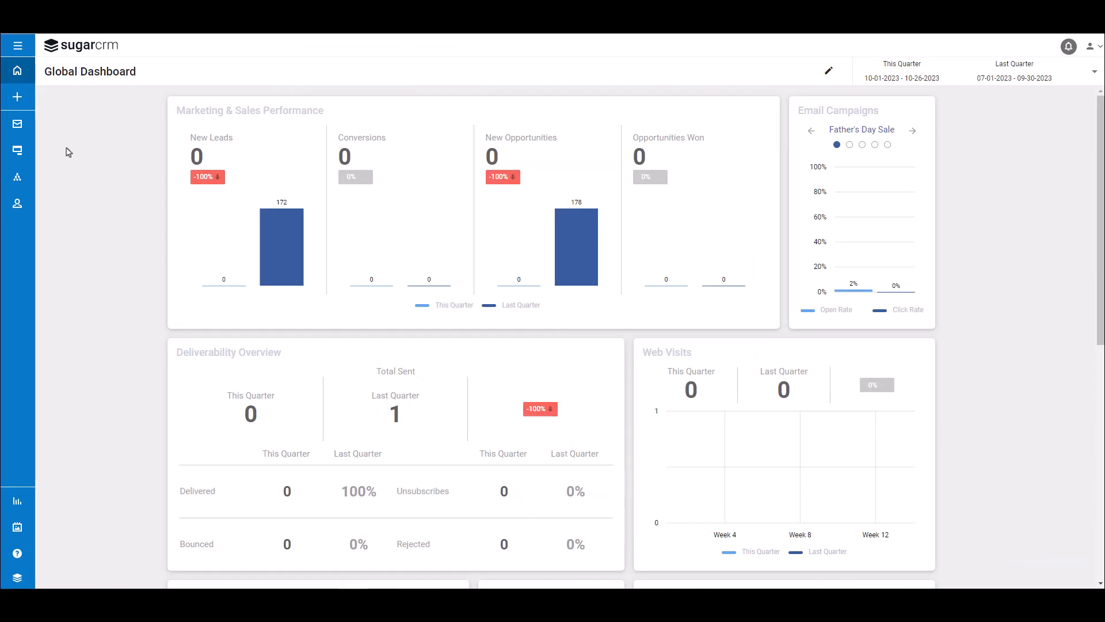
Open the list of segments, view the details of the French Speakers segment, and close them.
{"action": "left_click", "coordinate": [18, 46]}
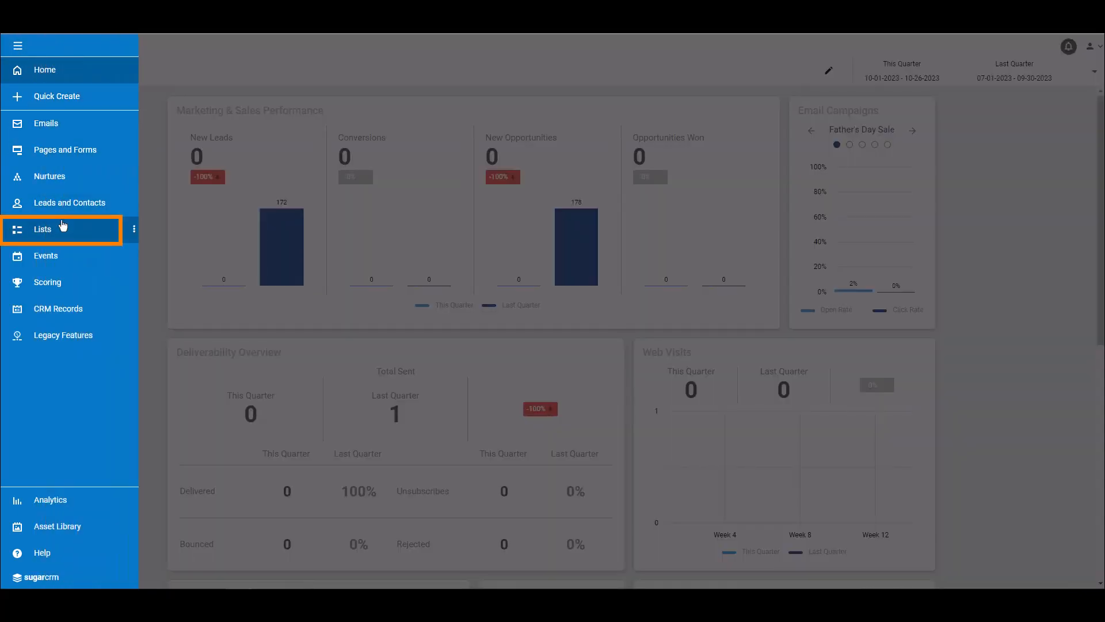
{"action": "left_click", "coordinate": [61, 229]}
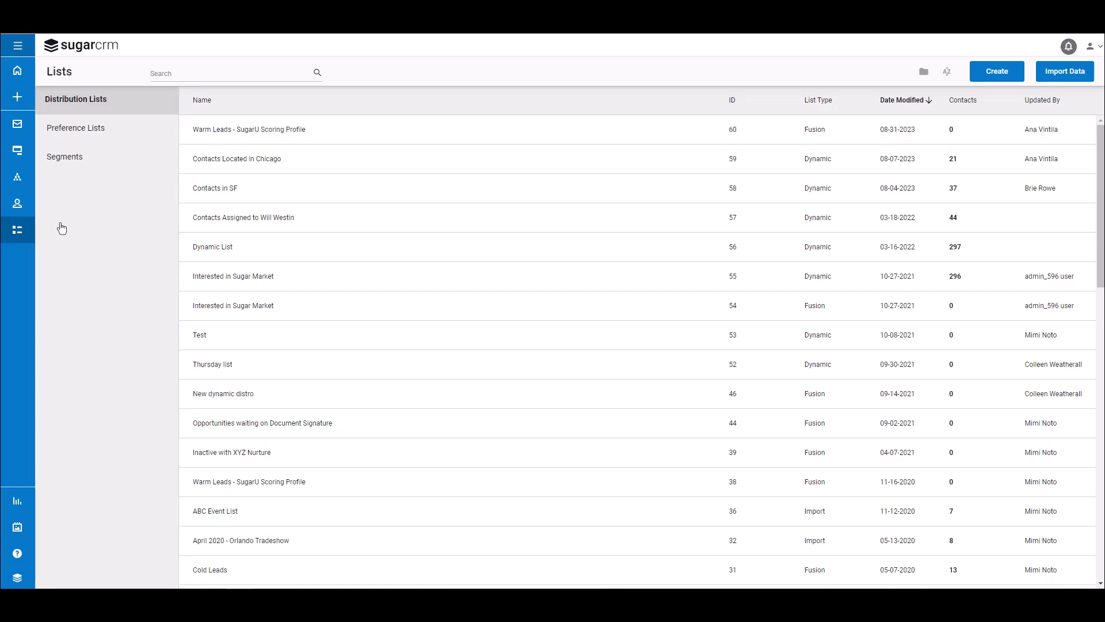
{"action": "left_click", "coordinate": [157, 162]}
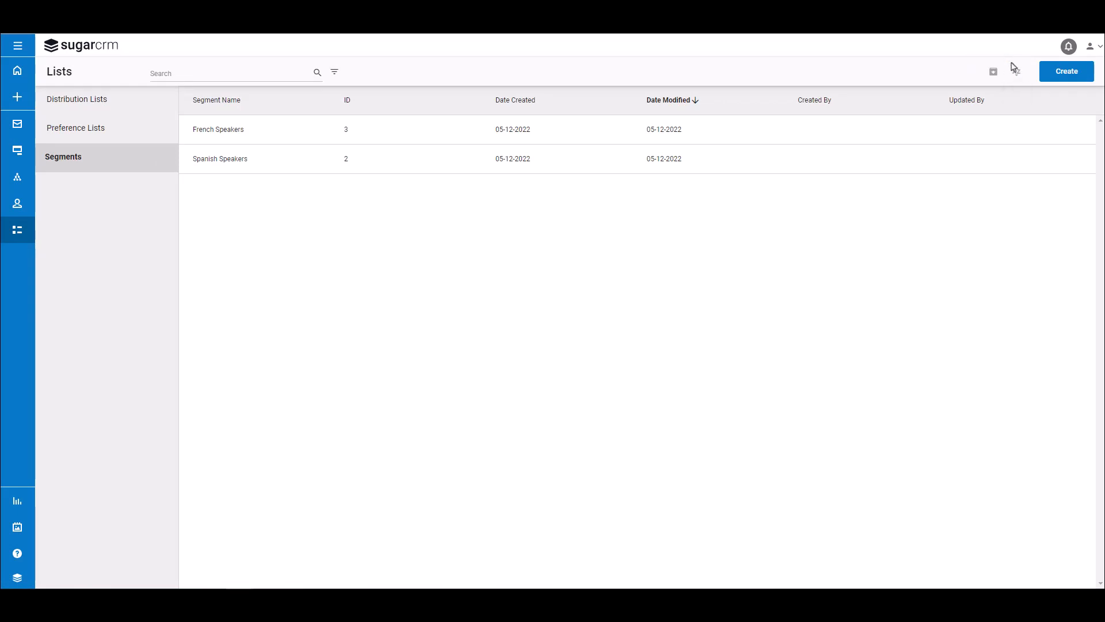
{"action": "left_click", "coordinate": [572, 139]}
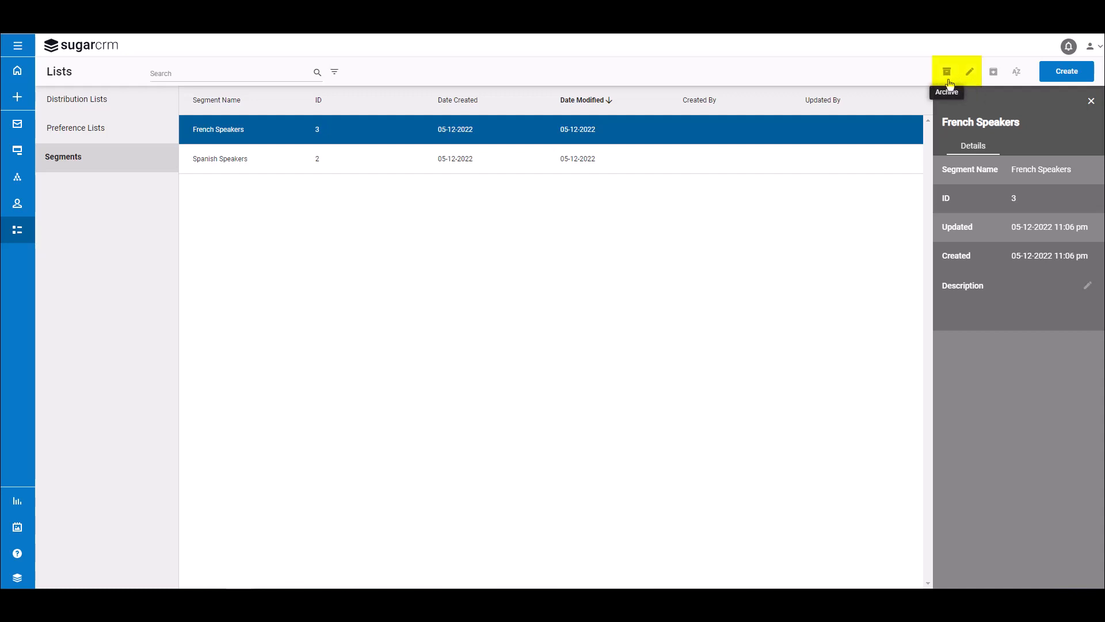
{"action": "left_click", "coordinate": [1091, 101]}
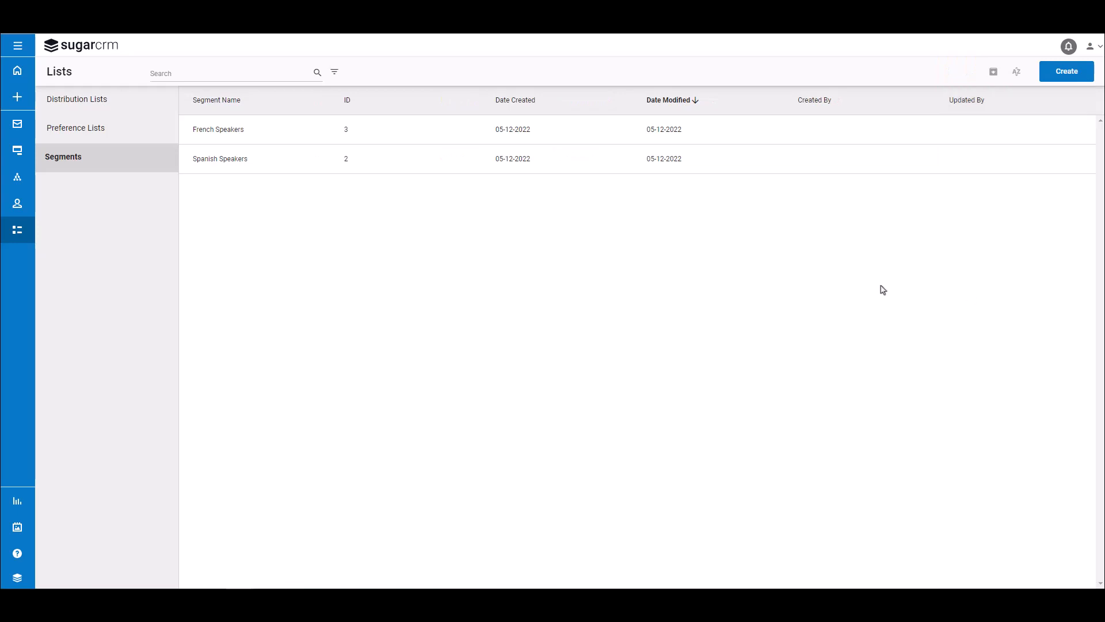